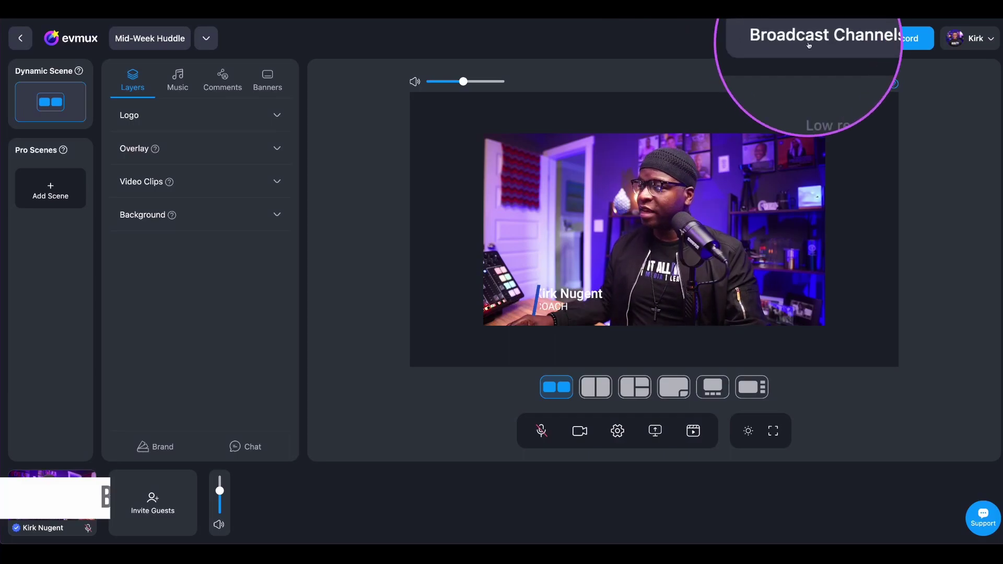
Activate the Facebook page and YouTube channel destinations, then start adding a new destination
{"action": "left_click", "coordinate": [812, 41]}
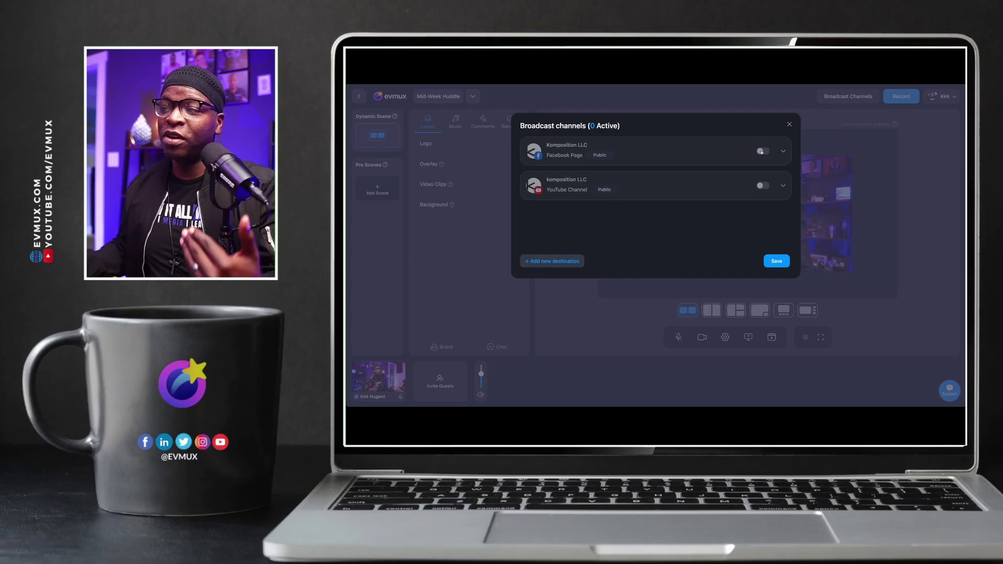
{"action": "left_click", "coordinate": [761, 151]}
{"action": "left_click", "coordinate": [764, 182]}
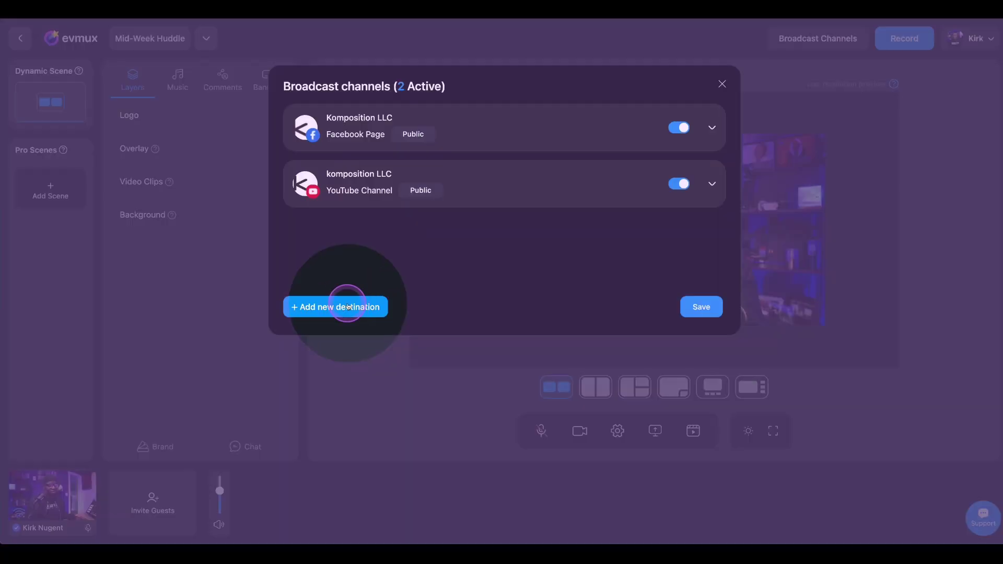
{"action": "left_click", "coordinate": [347, 307]}
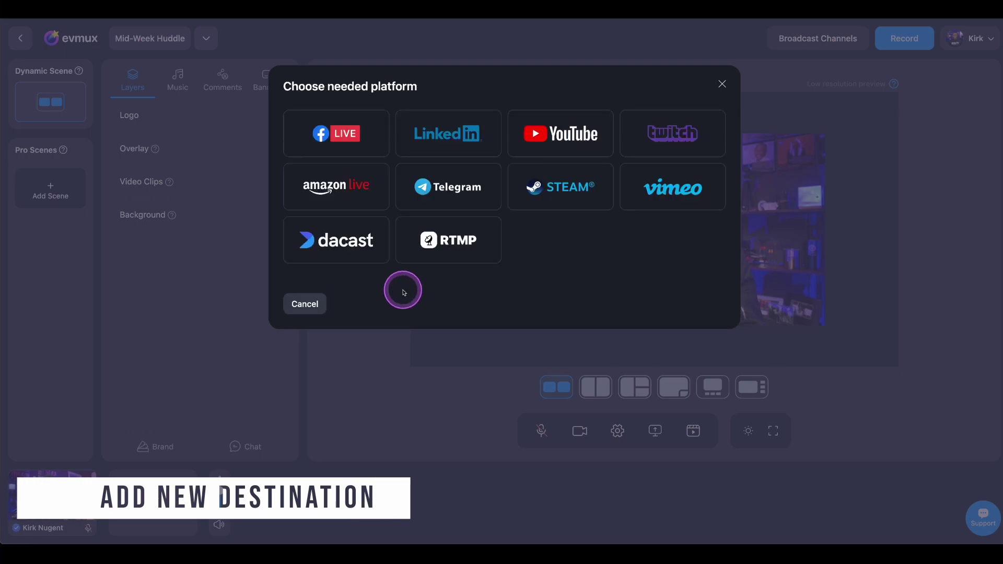
Choose LinkedIn Profile as the new broadcast destination
{"action": "left_click", "coordinate": [436, 129]}
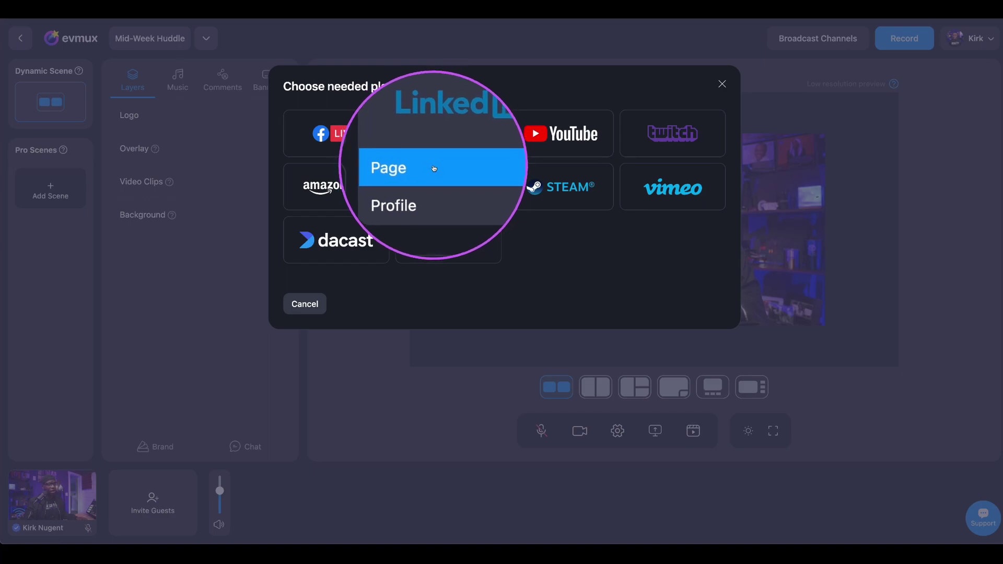
{"action": "left_click", "coordinate": [434, 169]}
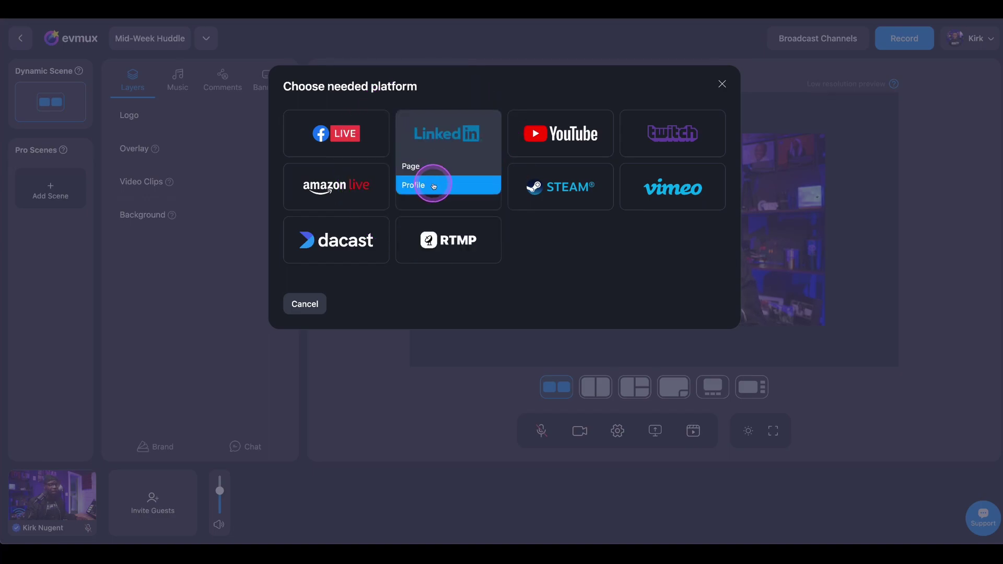
{"action": "left_click", "coordinate": [434, 186]}
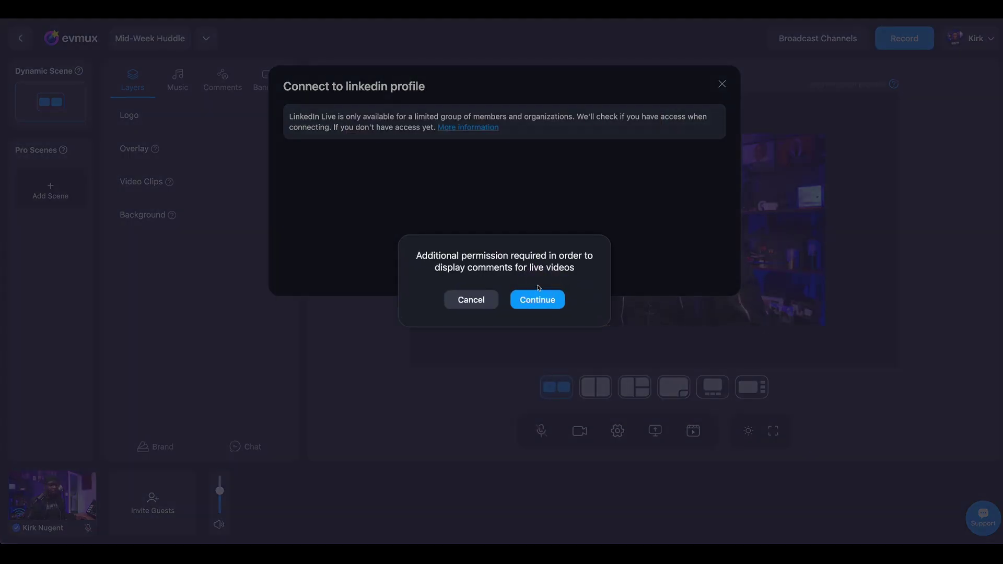
Continue through both prompts to grant comment permission and connect the LinkedIn profile
{"action": "left_click", "coordinate": [539, 288]}
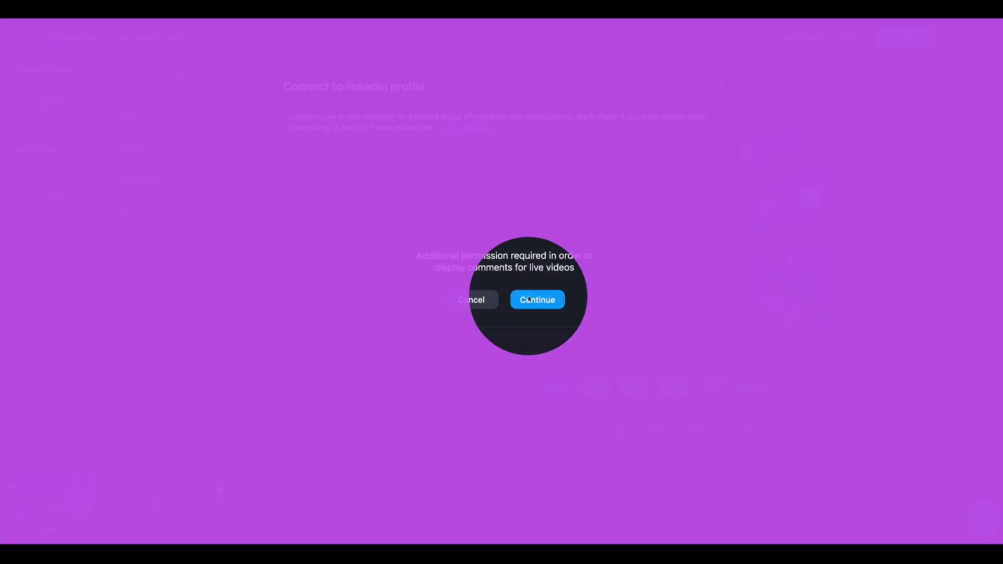
{"action": "left_click", "coordinate": [537, 301]}
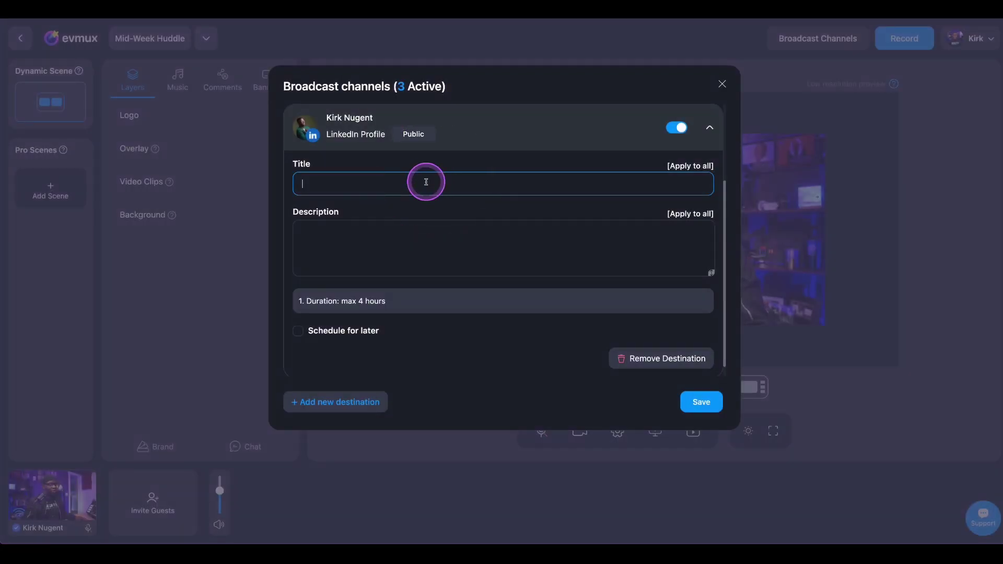
Review the destination list and collapse the LinkedIn channel card
{"action": "left_click", "coordinate": [363, 332]}
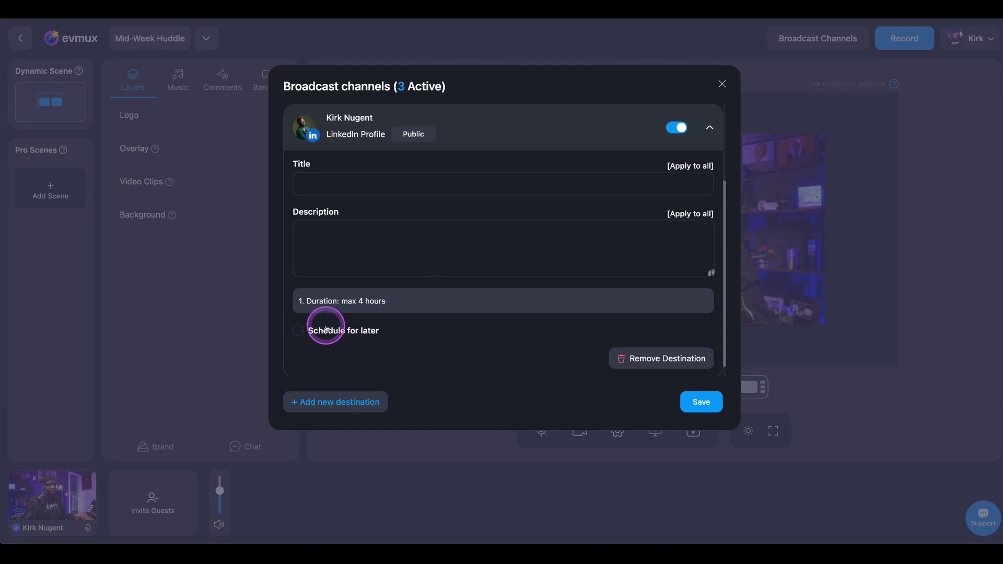
{"action": "scroll", "coordinate": [458, 278], "scroll_direction": "down", "scroll_amount": 1}
{"action": "scroll", "coordinate": [402, 304], "scroll_direction": "up", "scroll_amount": 3}
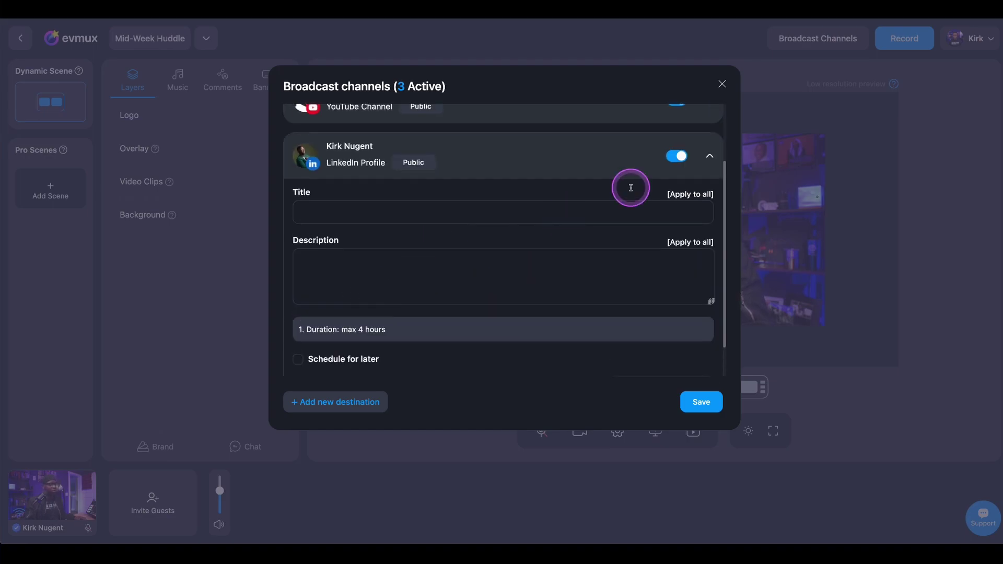
{"action": "left_click", "coordinate": [710, 154]}
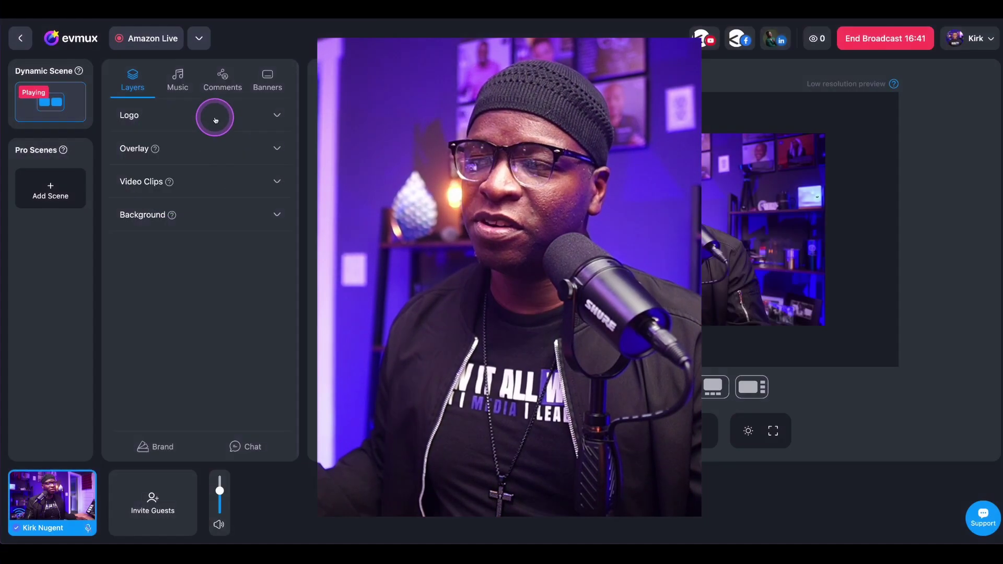
From the Comments list, put the 'We like your lower third' comment on the live stream
{"action": "left_click", "coordinate": [222, 78]}
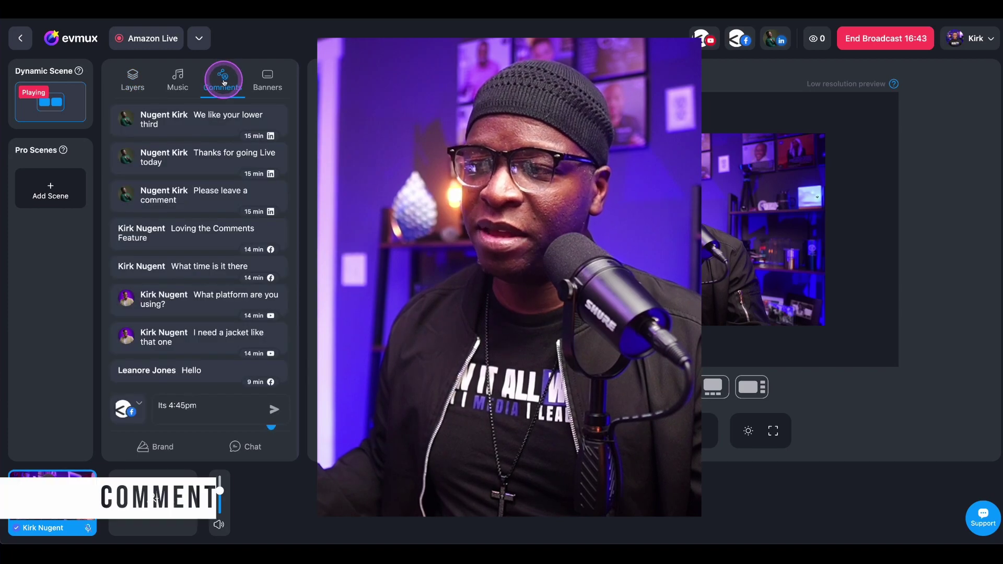
{"action": "mouse_move", "coordinate": [214, 135]}
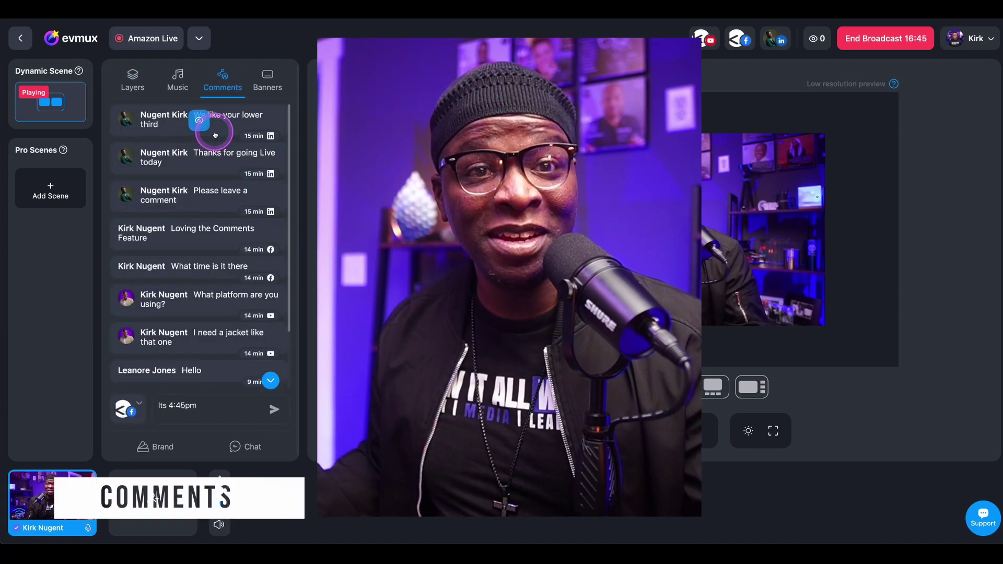
{"action": "left_click", "coordinate": [198, 122]}
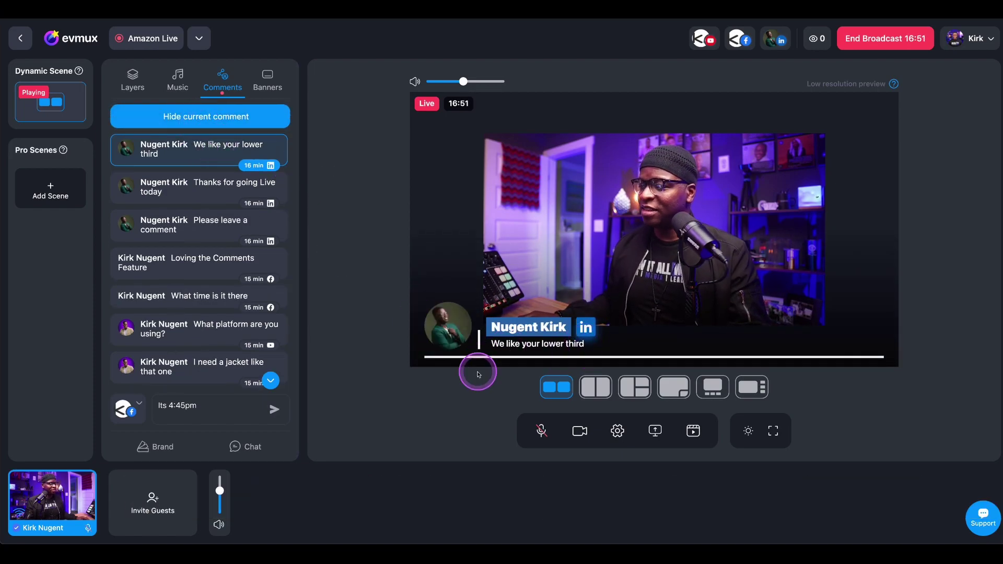
{"action": "mouse_move", "coordinate": [206, 300]}
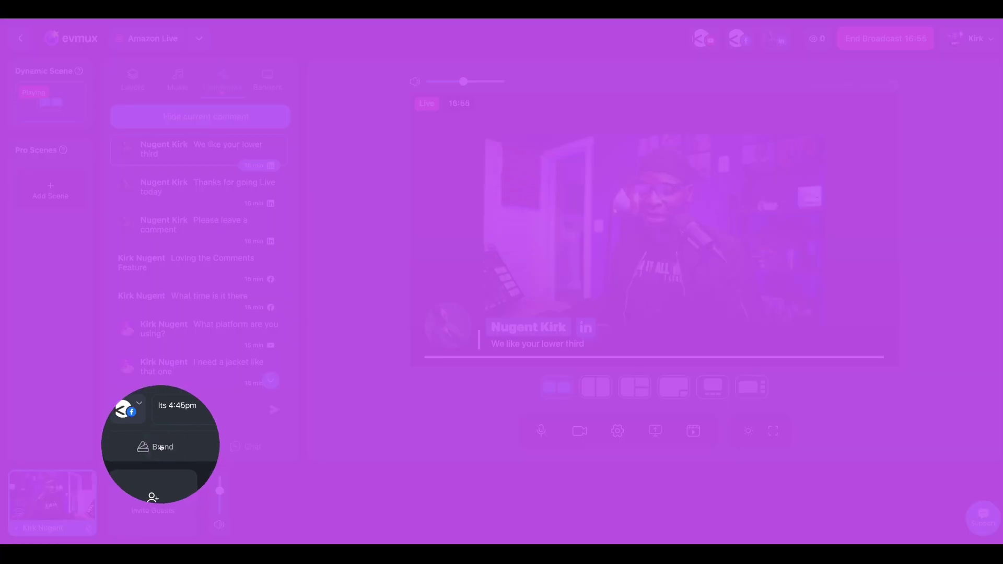
In Brand settings, try Styles 3 and 1, then settle on Style 2 for banners and comments
{"action": "left_click", "coordinate": [161, 448]}
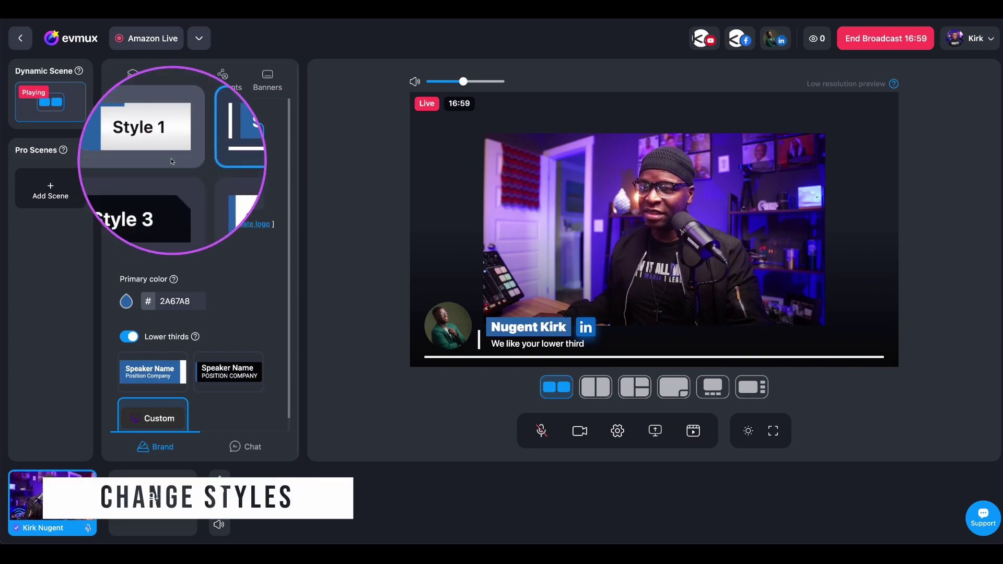
{"action": "left_click", "coordinate": [163, 191]}
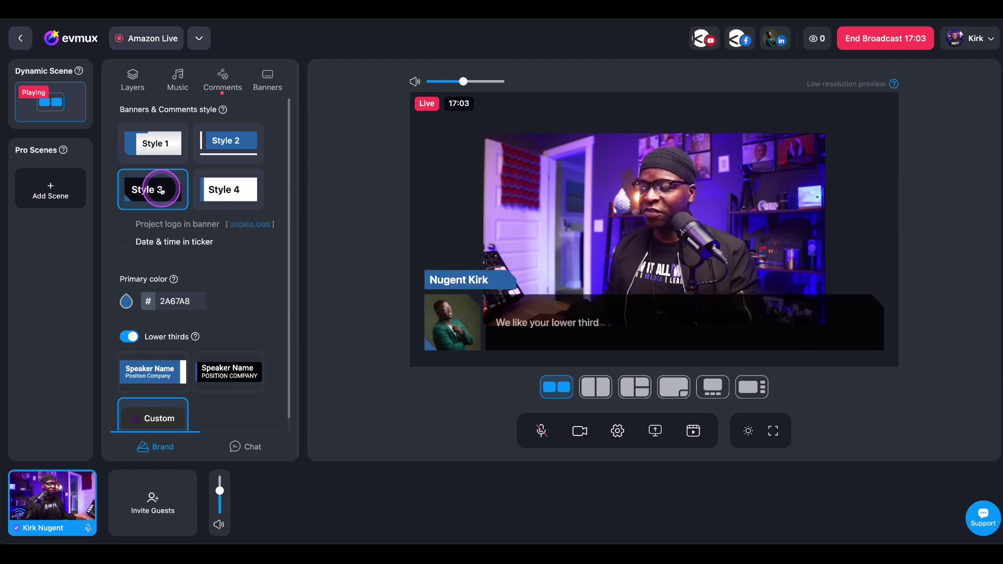
{"action": "left_click", "coordinate": [158, 144]}
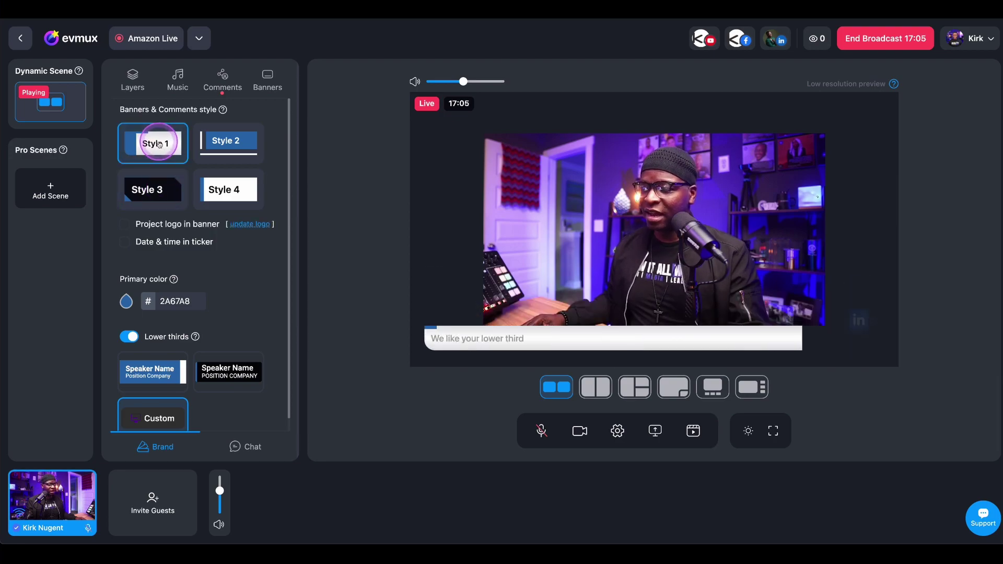
{"action": "left_click", "coordinate": [217, 142]}
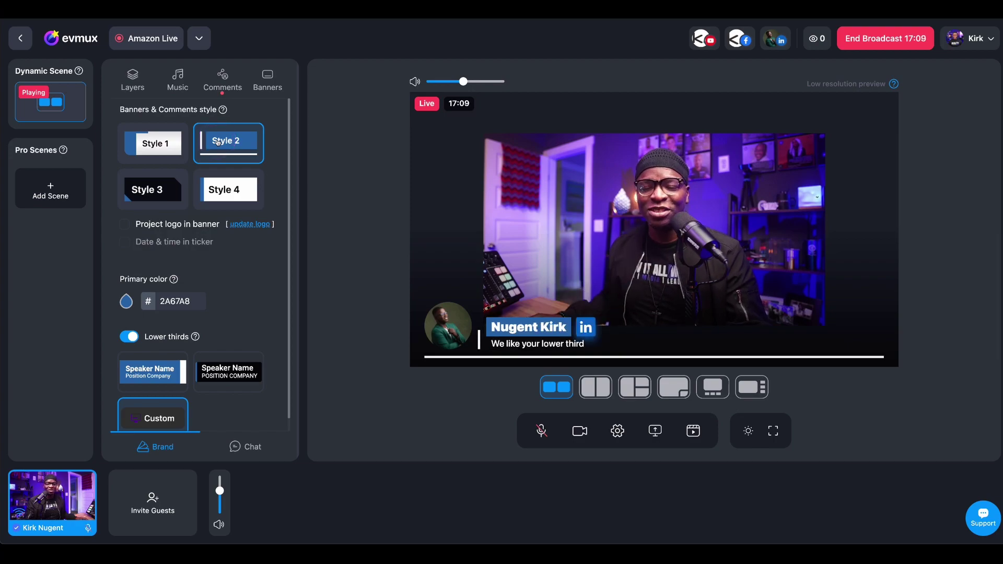
{"action": "left_click", "coordinate": [150, 184]}
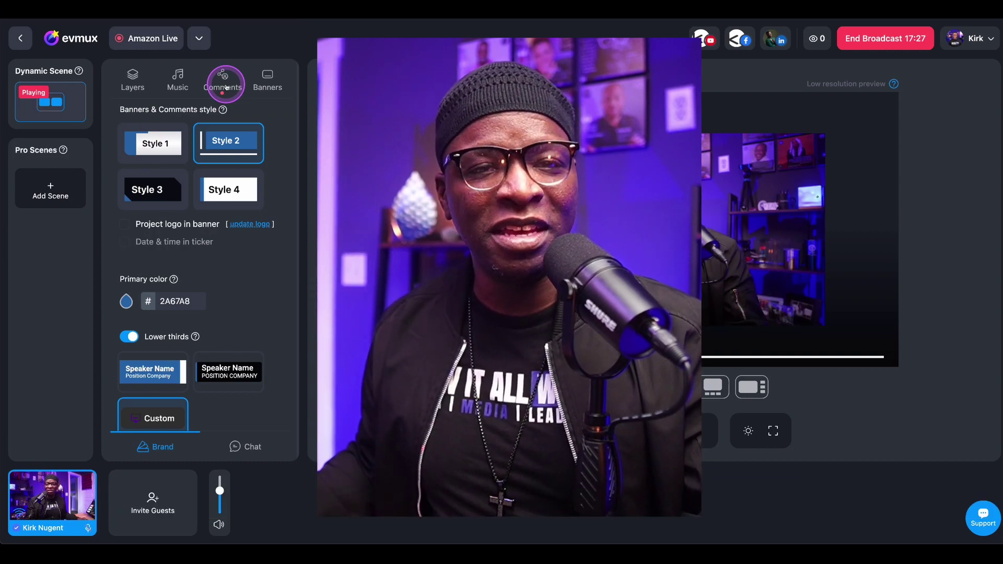
Open the comments list and take the current on-air comment off the broadcast
{"action": "left_click", "coordinate": [226, 88]}
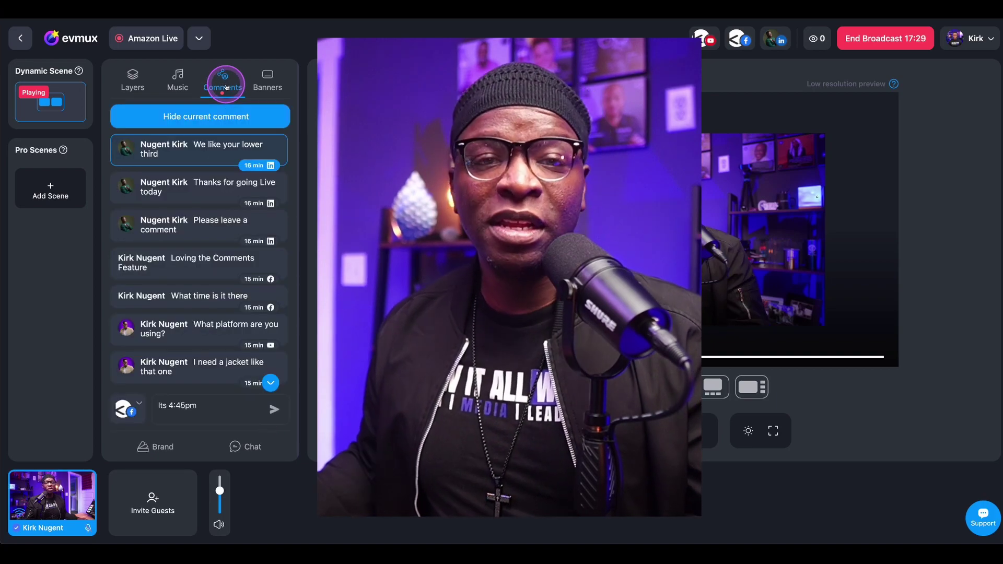
{"action": "mouse_move", "coordinate": [244, 158]}
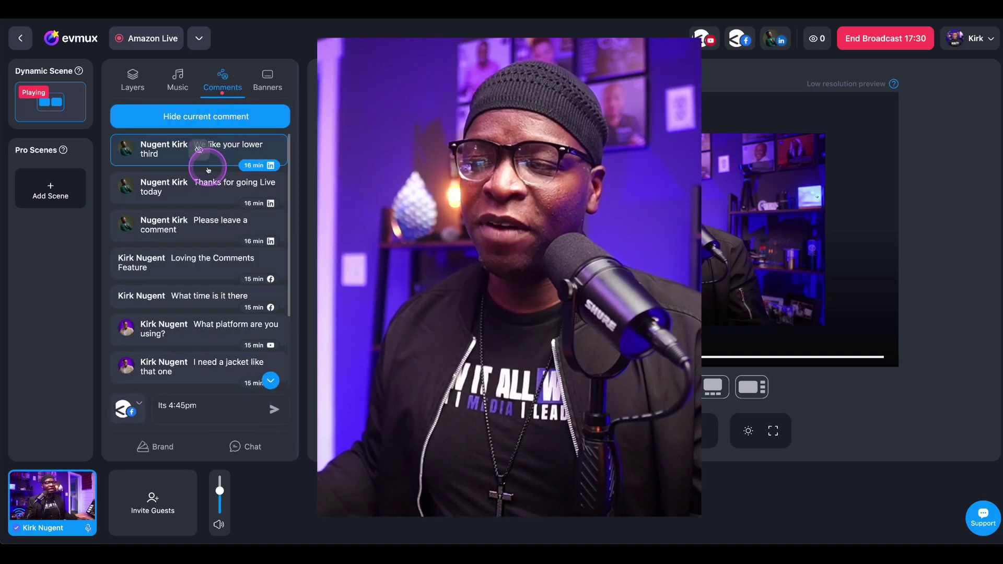
{"action": "scroll", "coordinate": [208, 174], "scroll_direction": "down", "scroll_amount": 5}
{"action": "scroll", "coordinate": [201, 179], "scroll_direction": "up", "scroll_amount": 5}
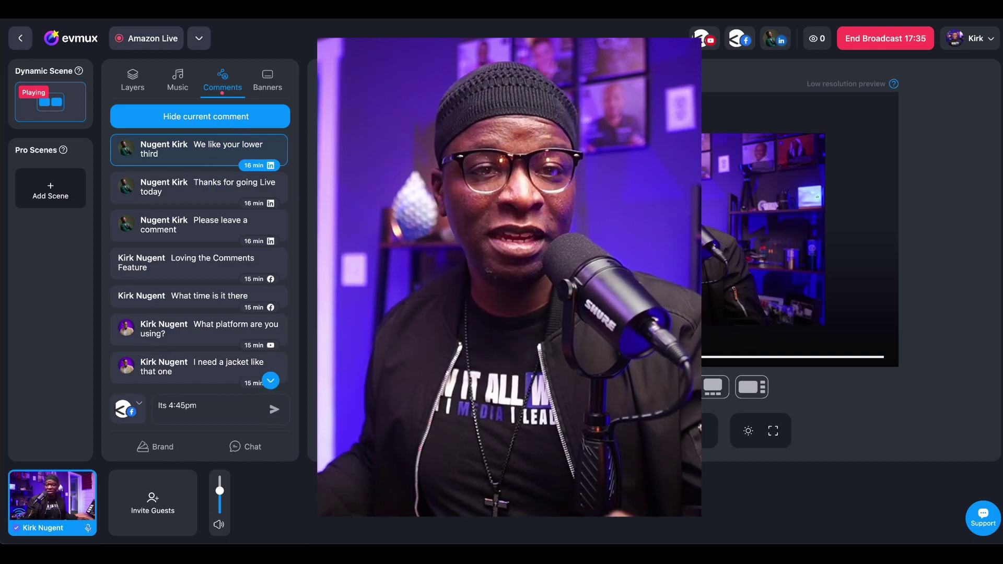
{"action": "left_click", "coordinate": [222, 116]}
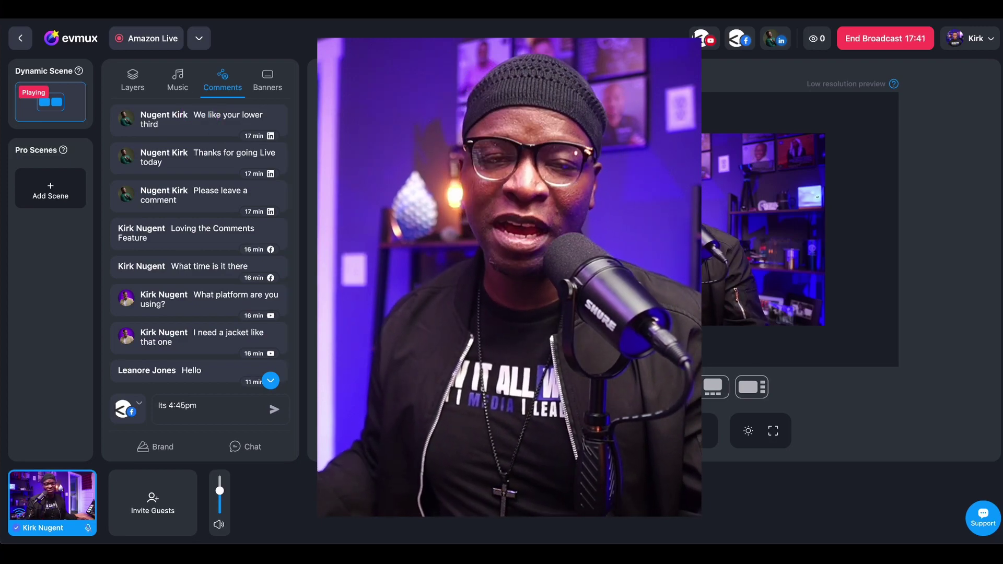
Put the 'We like your lower third' comment back on air in Style 2
{"action": "left_click", "coordinate": [348, 254]}
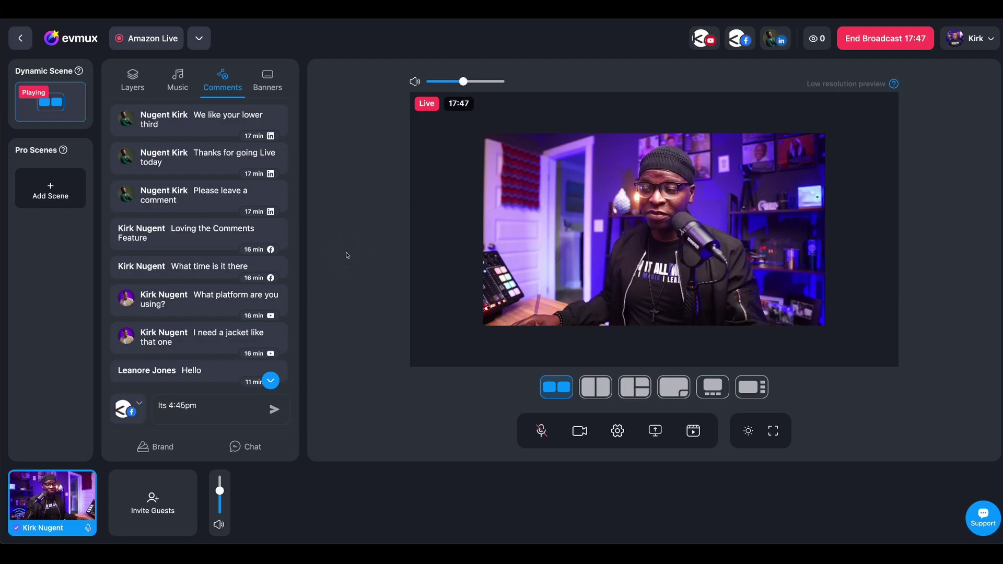
{"action": "scroll", "coordinate": [269, 262], "scroll_direction": "down", "scroll_amount": 3}
{"action": "left_click", "coordinate": [215, 337]}
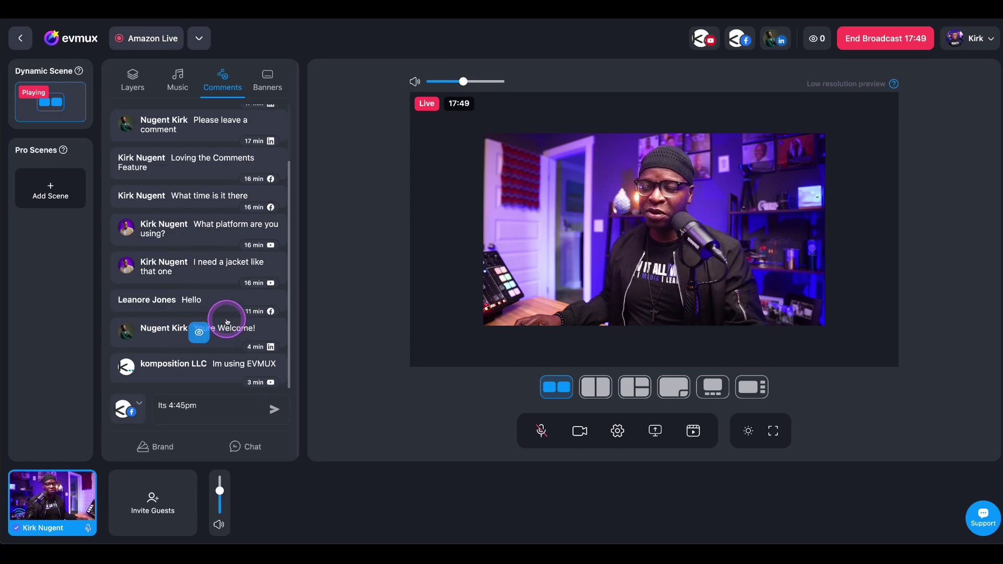
{"action": "scroll", "coordinate": [225, 308], "scroll_direction": "up", "scroll_amount": 3}
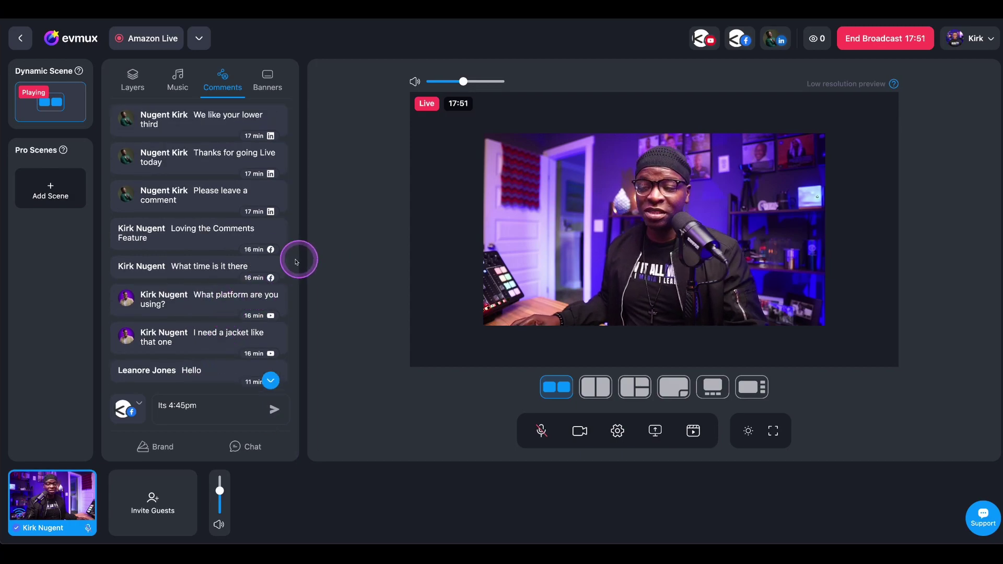
{"action": "mouse_move", "coordinate": [219, 250]}
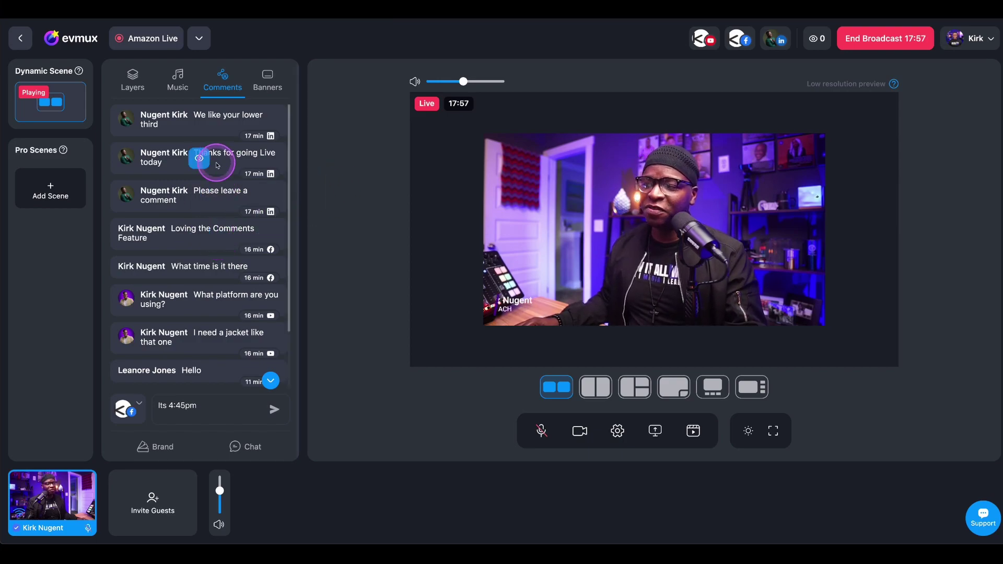
{"action": "mouse_move", "coordinate": [192, 163]}
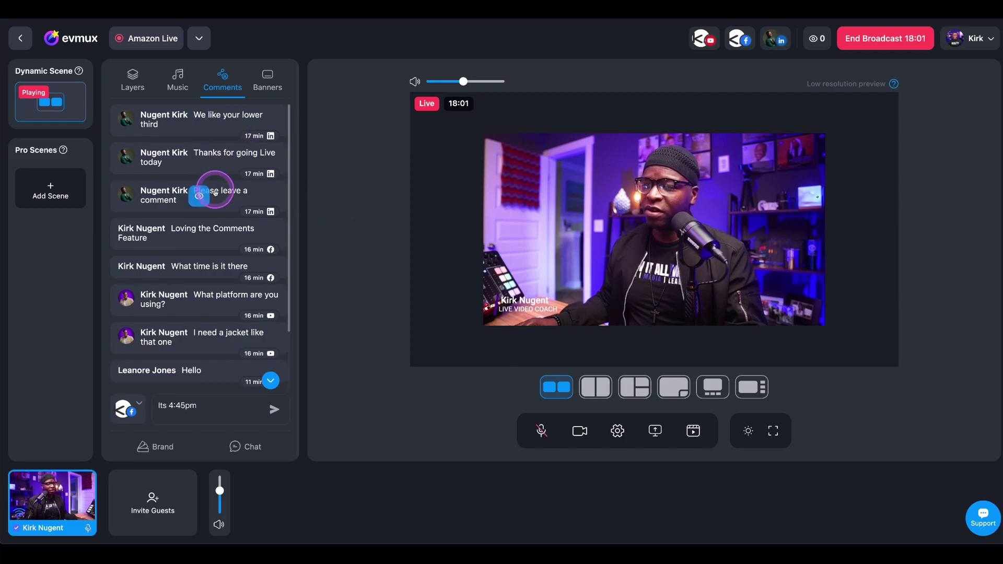
{"action": "left_click", "coordinate": [200, 123]}
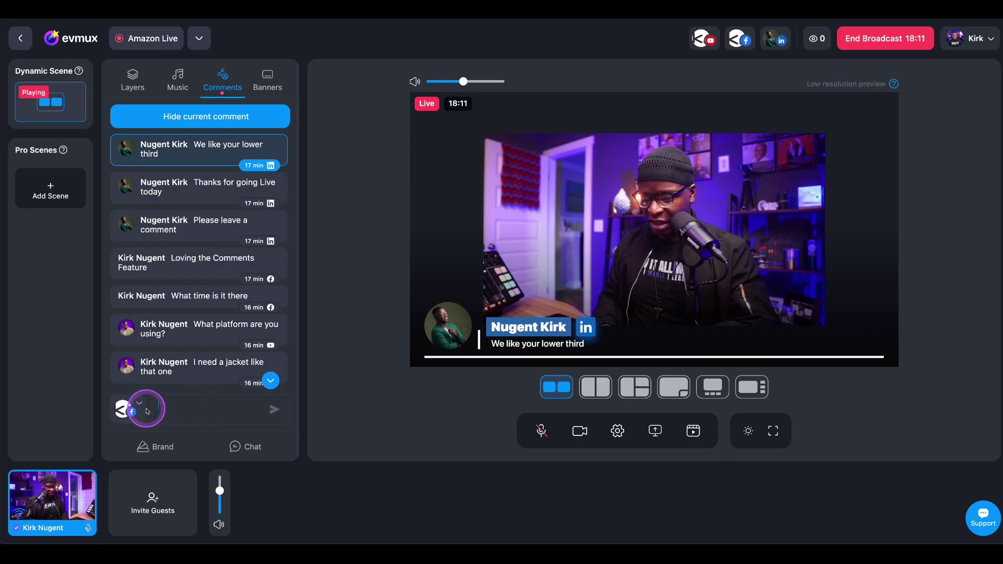
Draft the reply 'THanks so much, I'm using EVMUX' addressed to All destinations
{"action": "type", "text": "anks so much, I"}
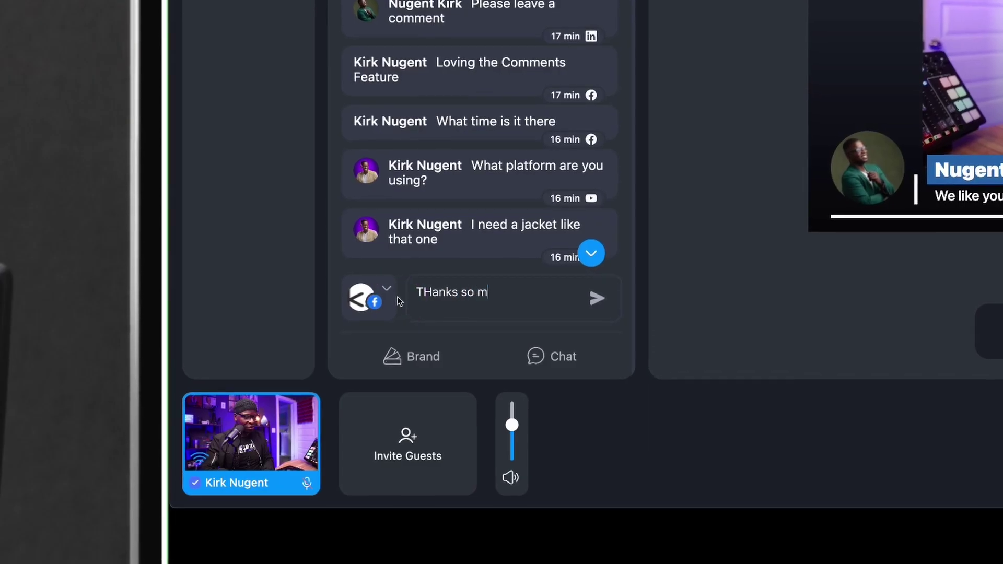
{"action": "type", "text": "'m using EVM"}
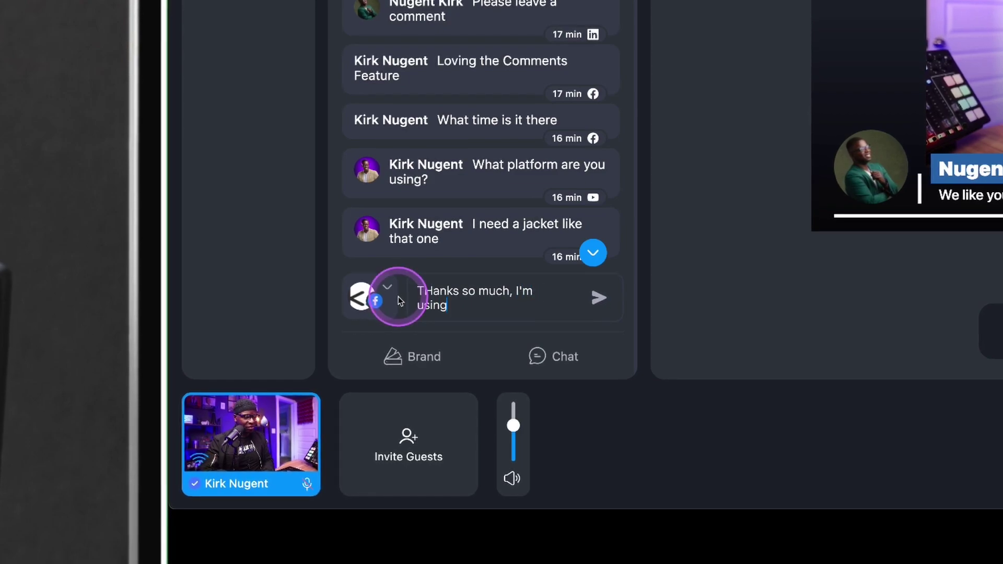
{"action": "type", "text": "UX"}
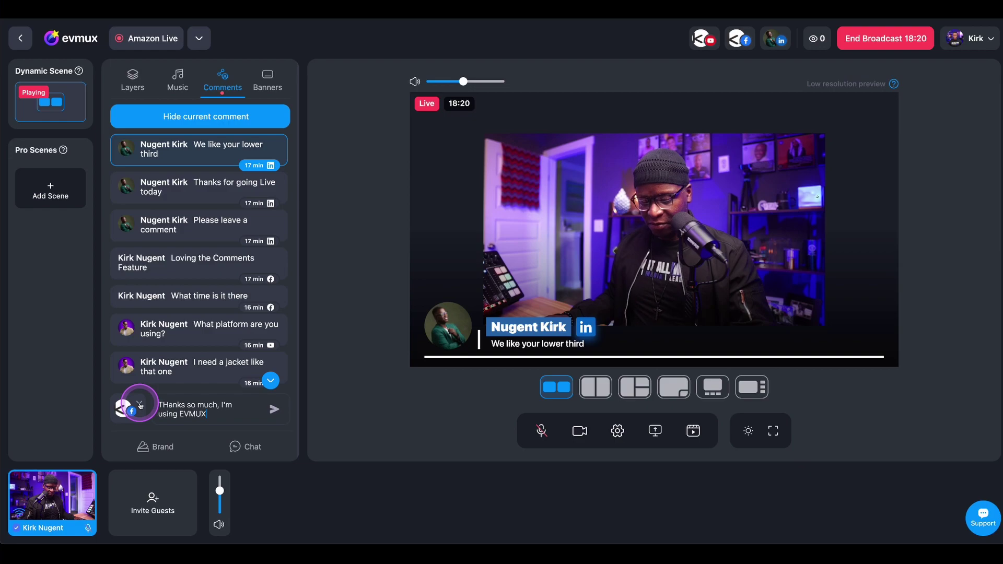
{"action": "left_click", "coordinate": [140, 405]}
{"action": "left_click", "coordinate": [157, 386]}
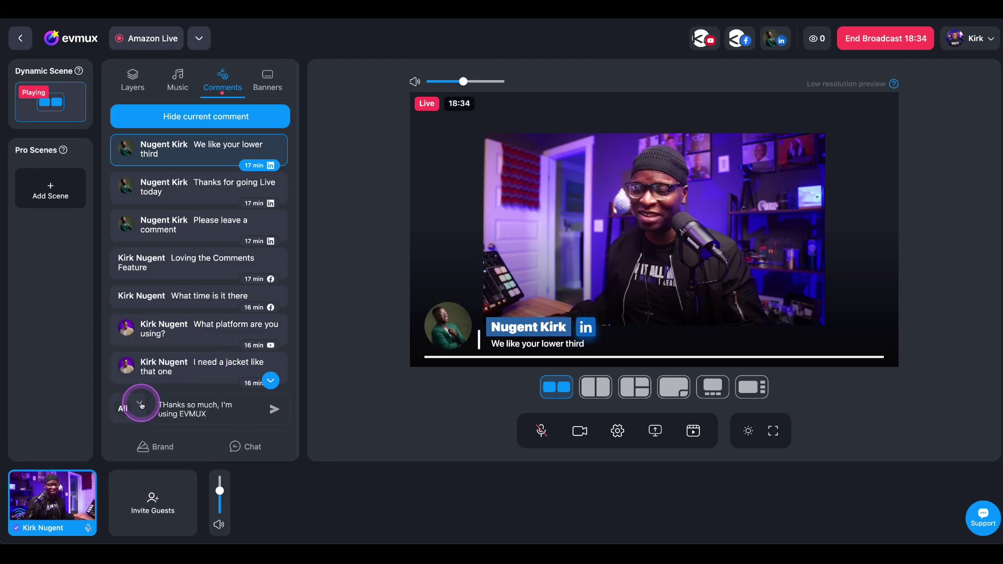
{"action": "left_click", "coordinate": [139, 404]}
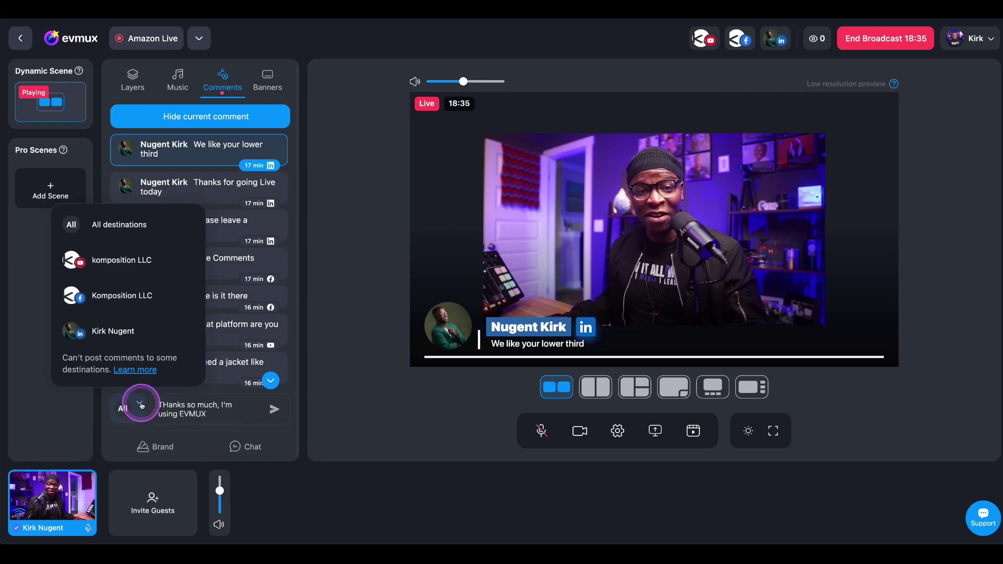